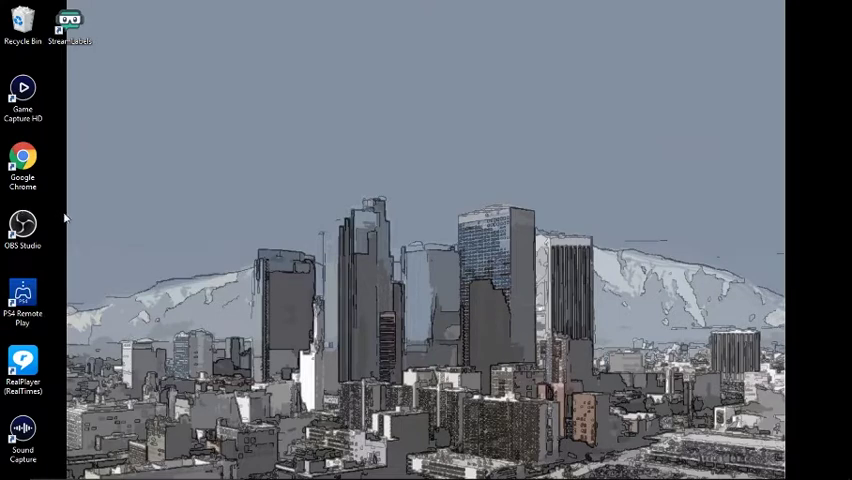
Bring the already-running OBS Studio window back up and select the scene named Scene
double_click(23, 230)
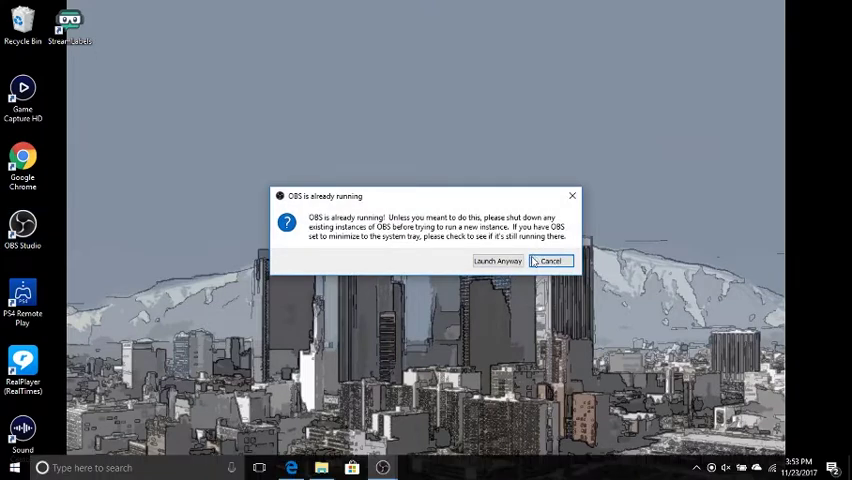
click(572, 196)
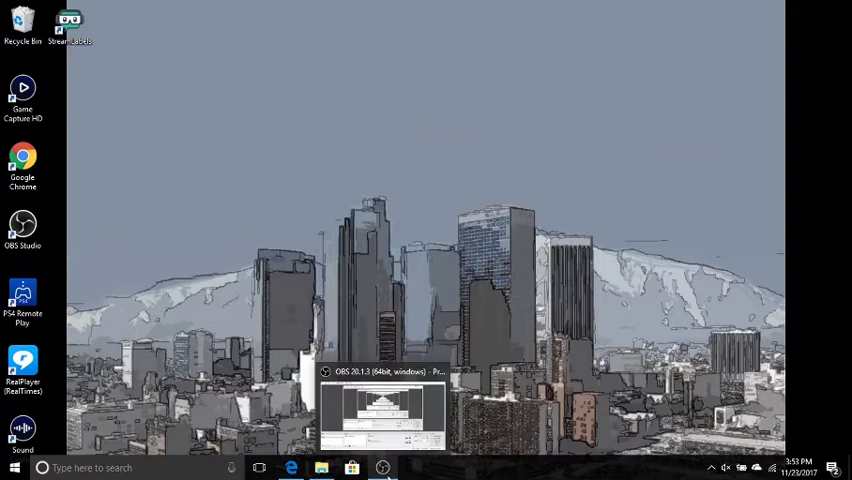
click(383, 467)
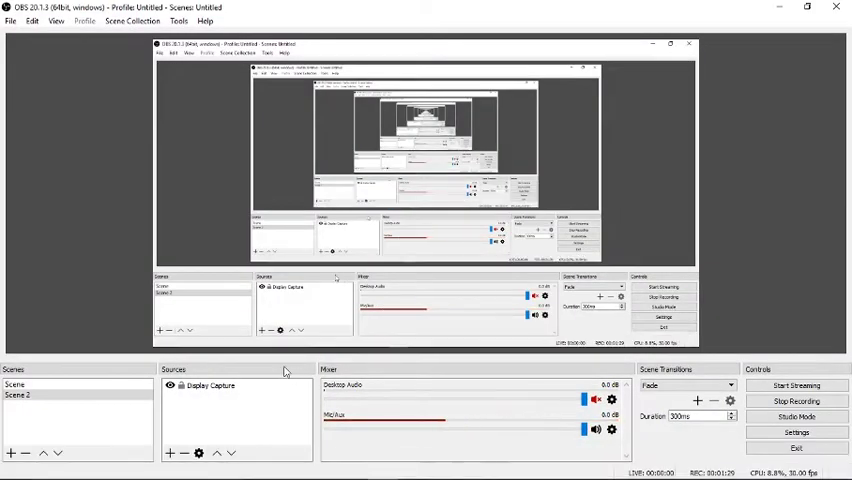
click(53, 386)
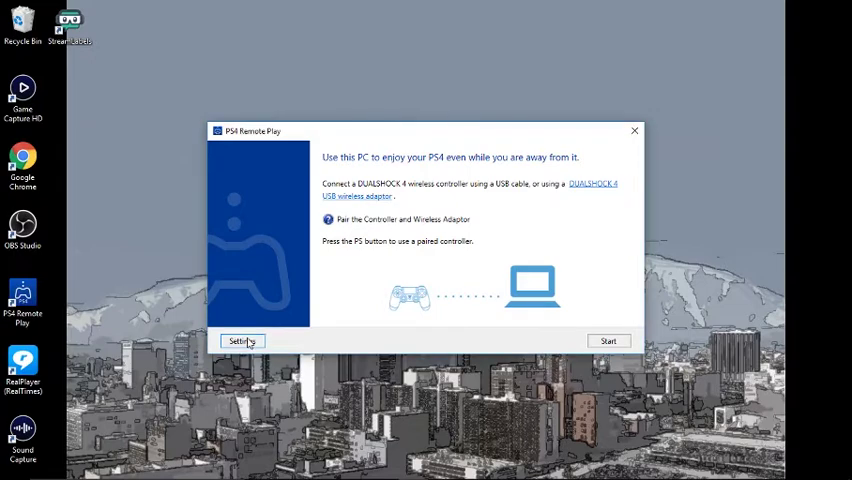
click(245, 342)
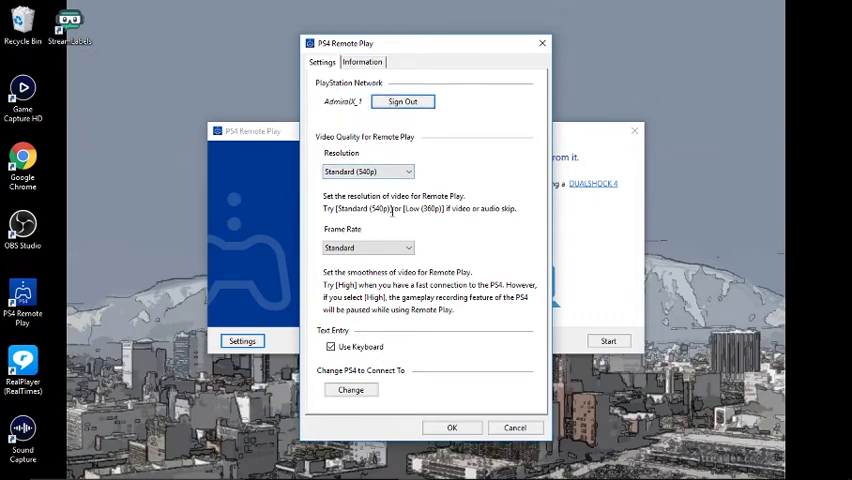
click(408, 172)
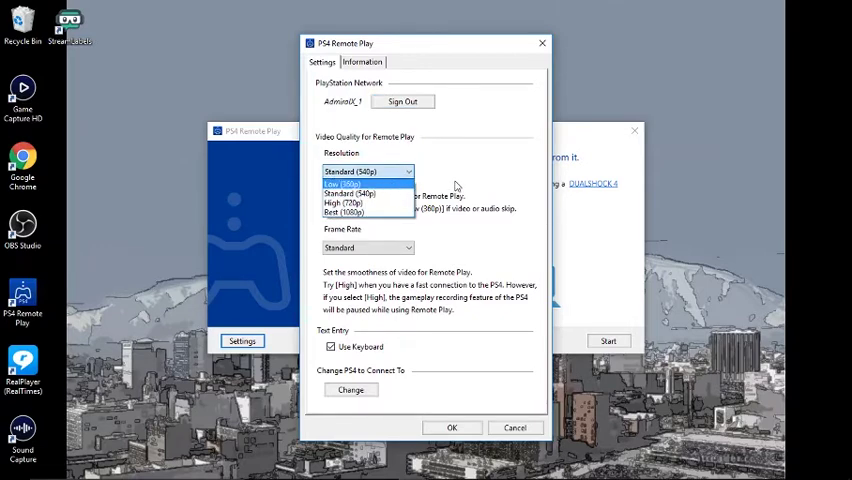
click(456, 185)
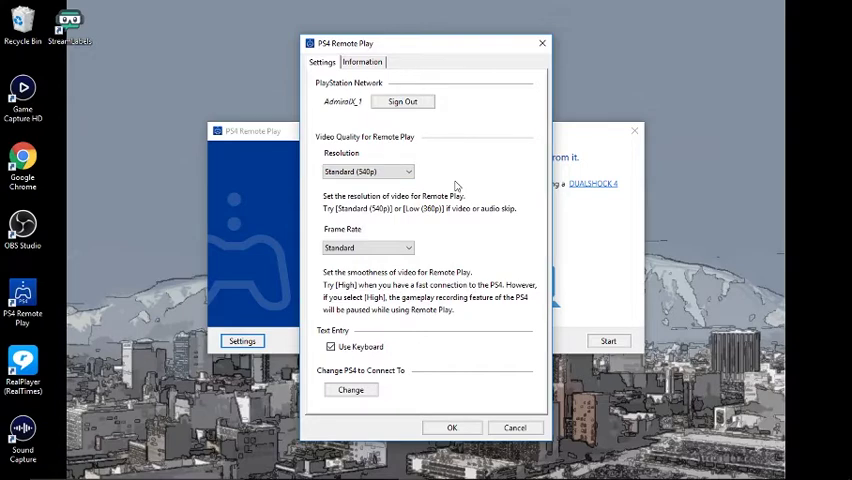
click(398, 174)
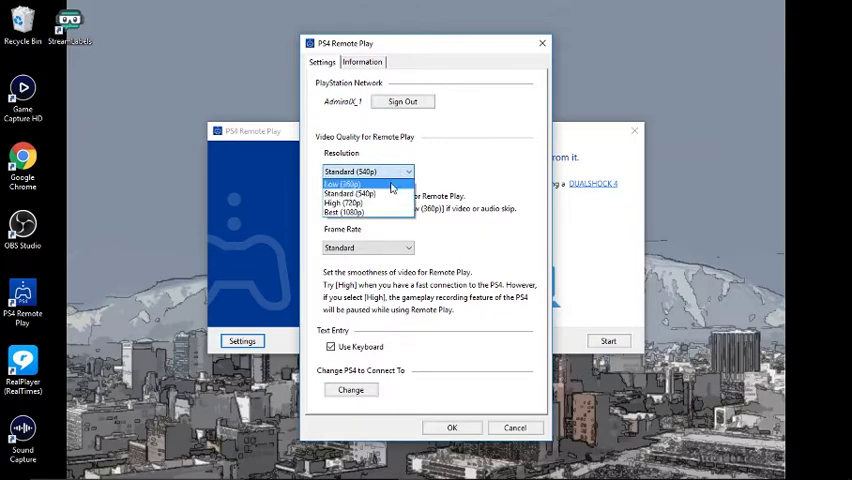
click(392, 192)
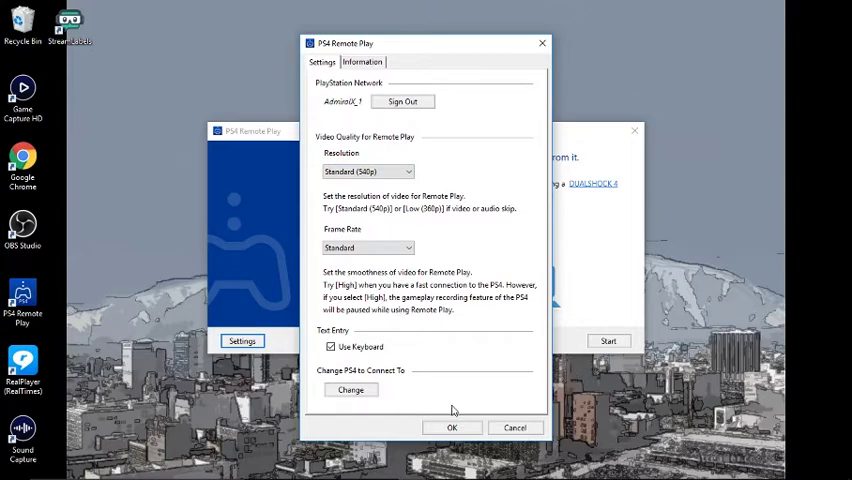
Close the Remote Play settings without saving, then briefly show and hide OBS Studio
click(515, 428)
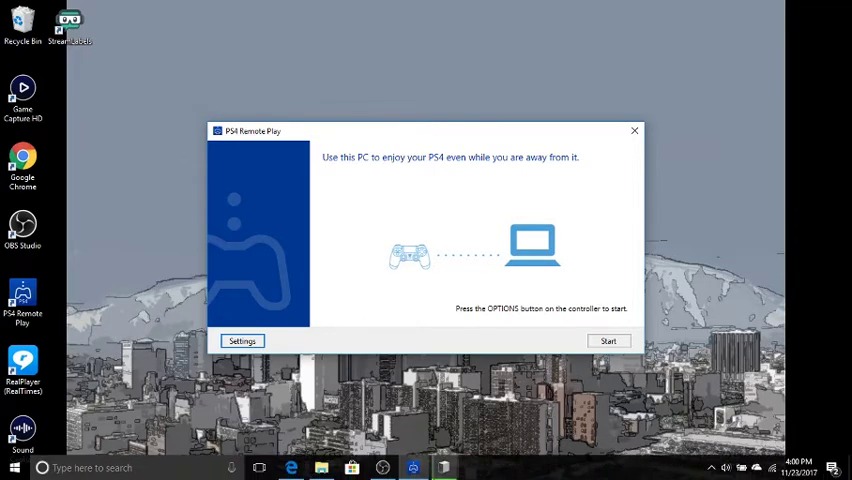
click(383, 467)
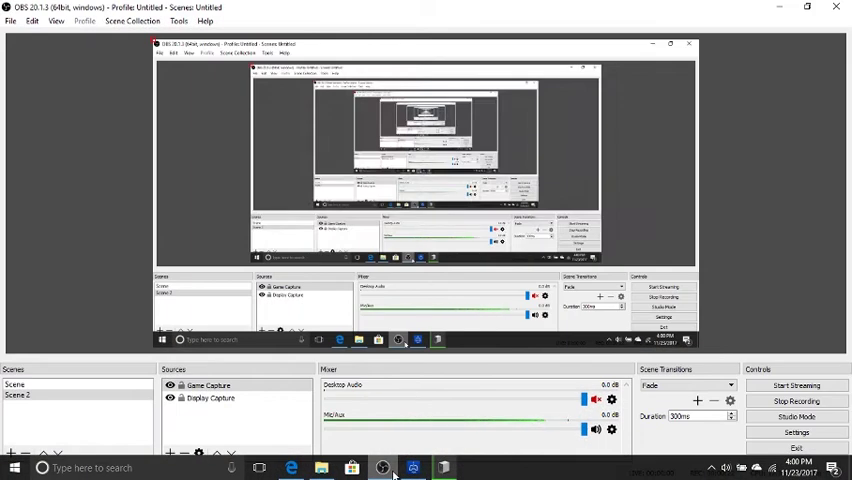
click(383, 467)
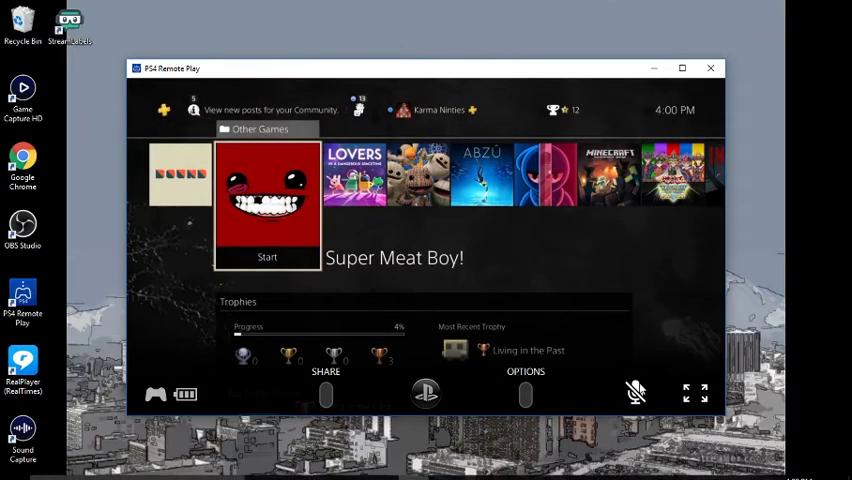
From Other Games, open the PS4 Parties screen and leave the current party
key(Escape)
key(Up)
key(Left)
key(Left)
key(Left)
key(Left)
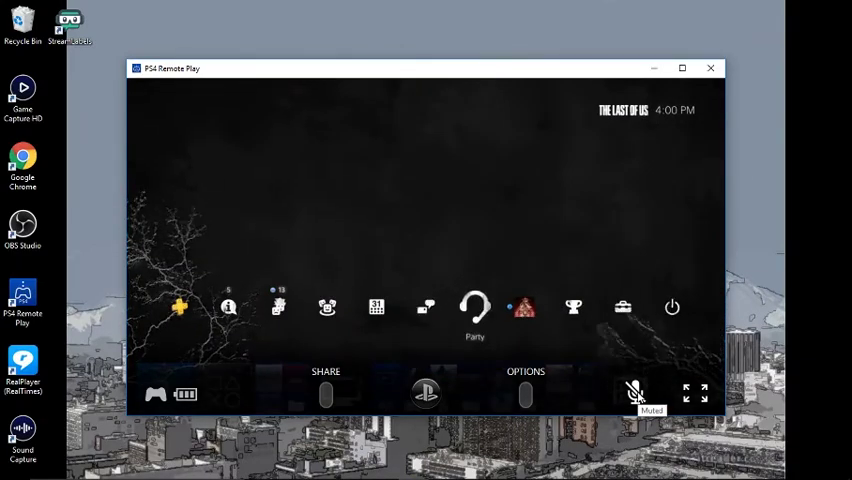
key(Return)
key(Return)
key(Return)
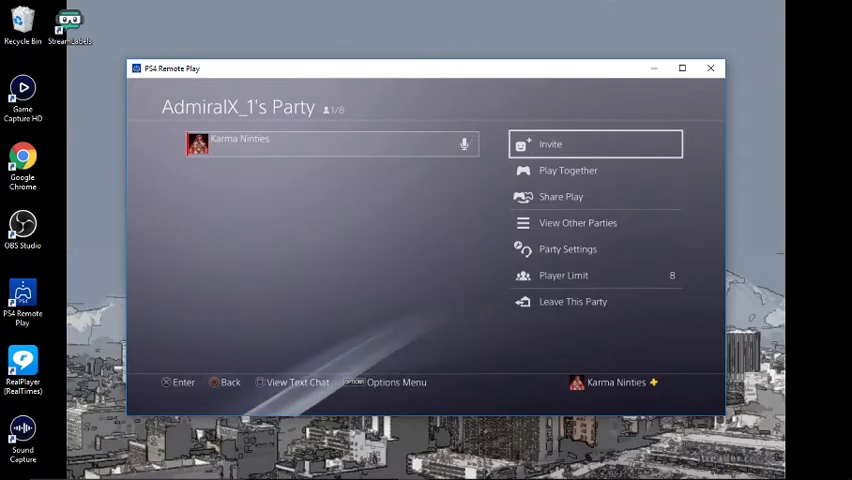
key(Down)
key(Down)
key(Down)
key(Down)
key(Down)
key(Down)
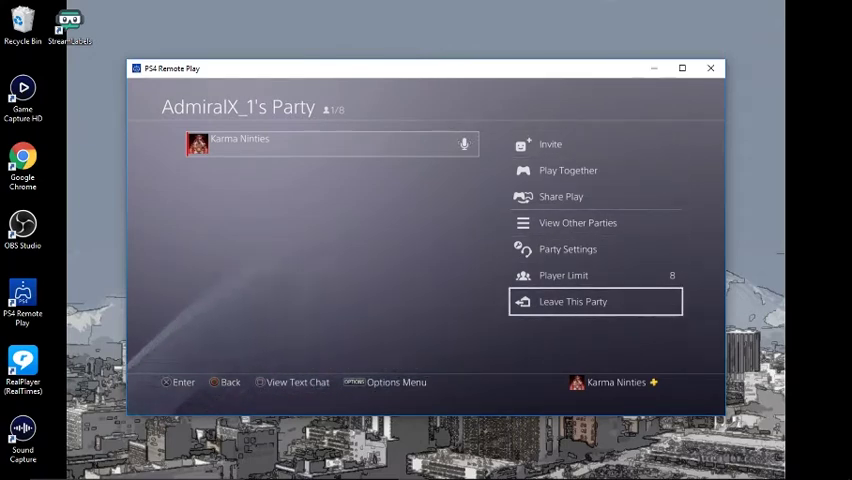
key(Return)
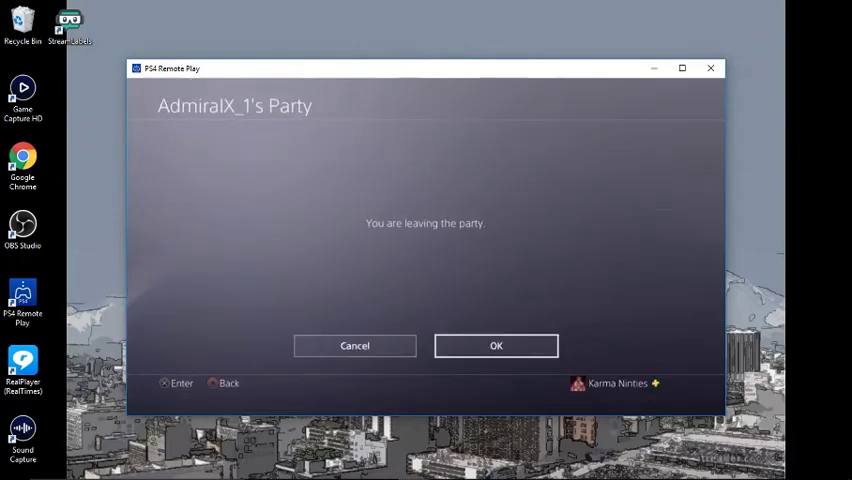
key(Return)
Open the full PS4 friends list, scroll through it, and close it
key(Escape)
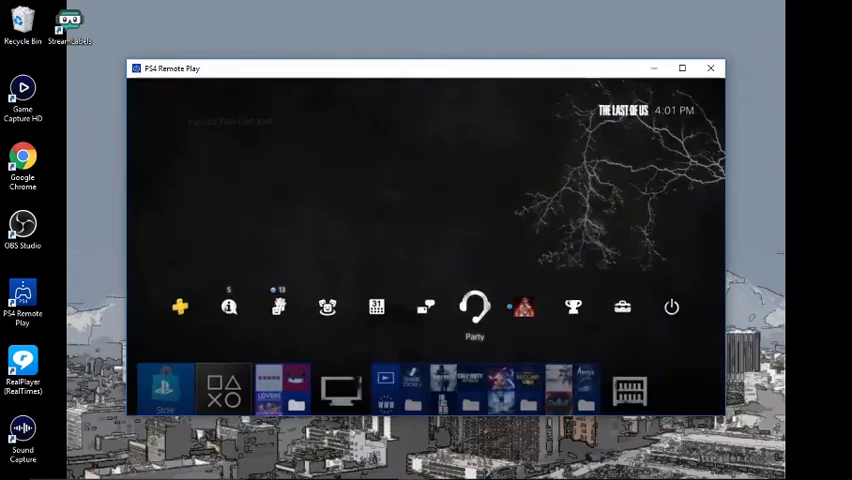
key(Left)
key(Left)
key(Return)
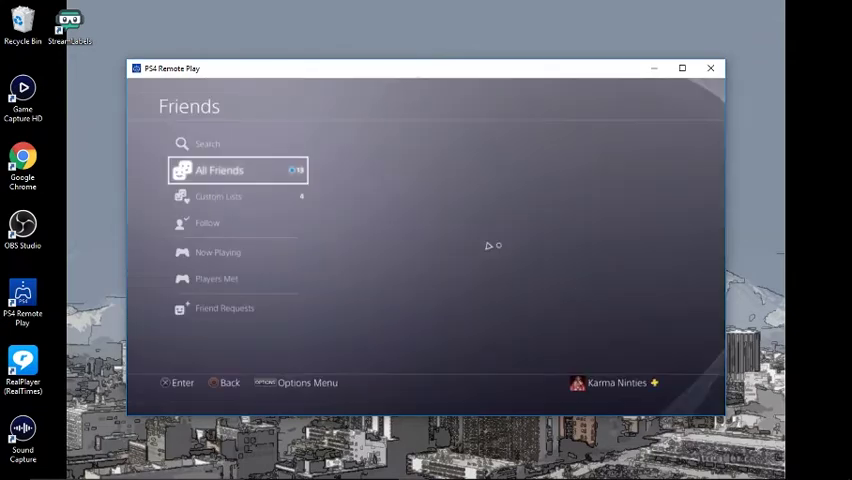
key(Down)
key(Down)
key(Down)
key(Down)
key(Down)
key(Down)
key(Down)
key(Up)
key(Up)
key(Up)
key(Up)
key(Up)
key(Escape)
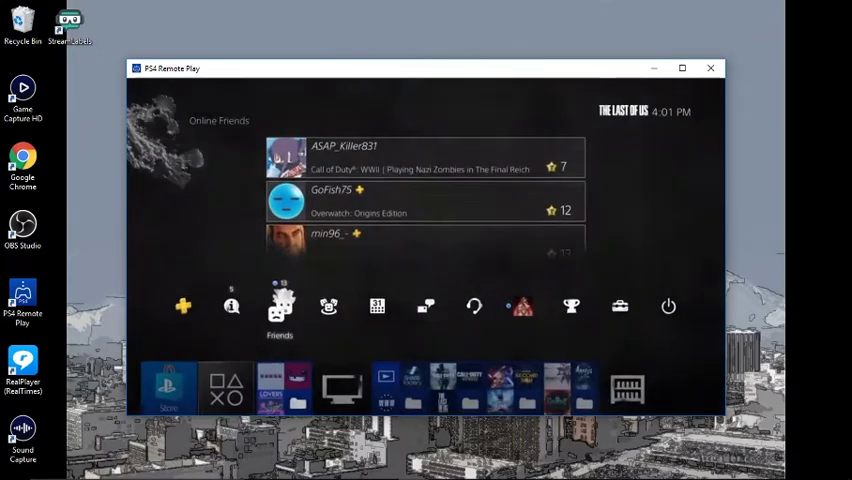
Reopen the PS4 Parties screen from the console's function row
key(Right)
key(Left)
key(Right)
key(Right)
key(Right)
key(Right)
key(Right)
key(Return)
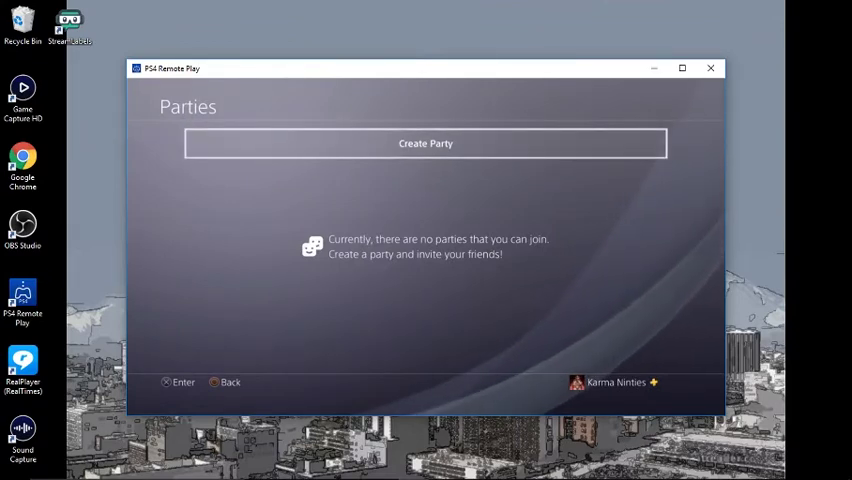
Minimize the Remote Play window, restore it from the taskbar, and minimize it again
click(650, 70)
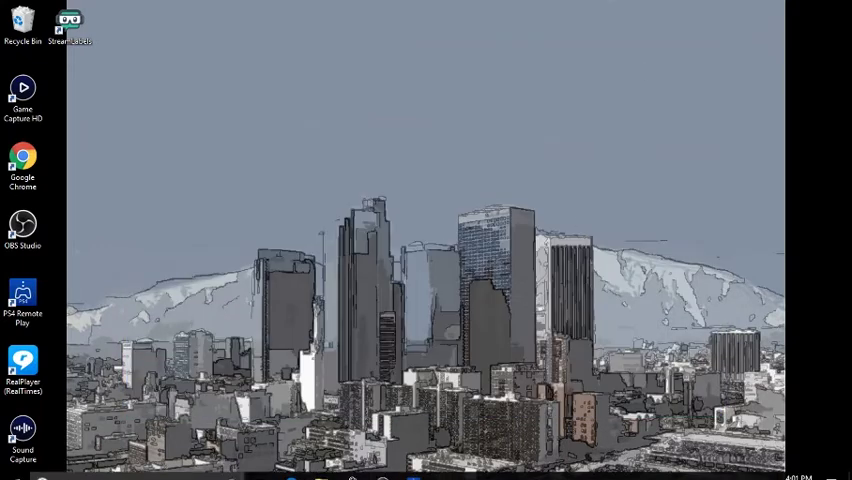
click(415, 468)
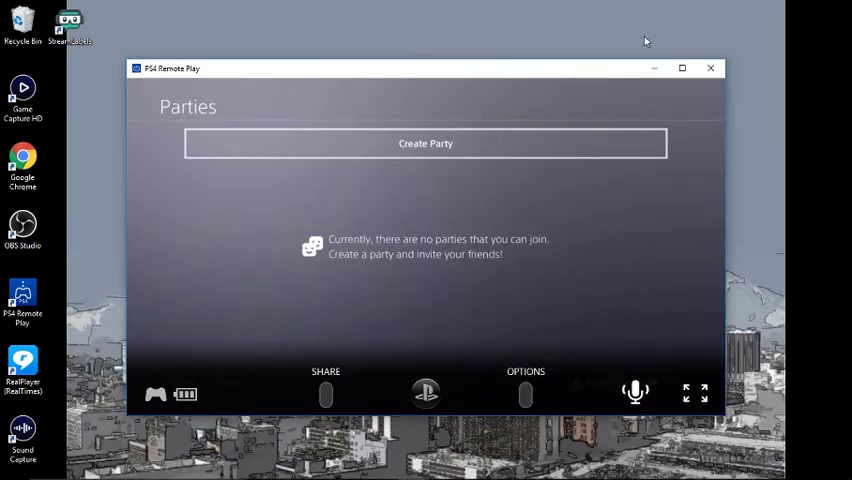
click(652, 68)
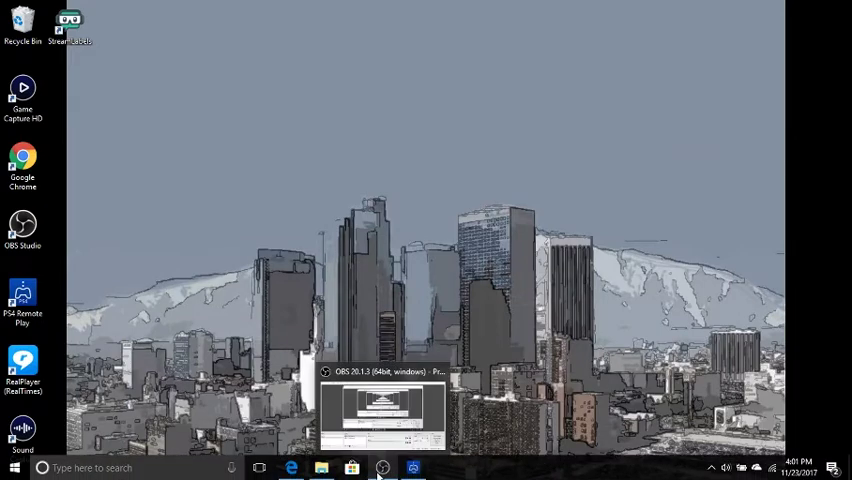
Bring OBS Studio forward, showing the PS4 home feed under the title, ticker and donation overlays
click(382, 468)
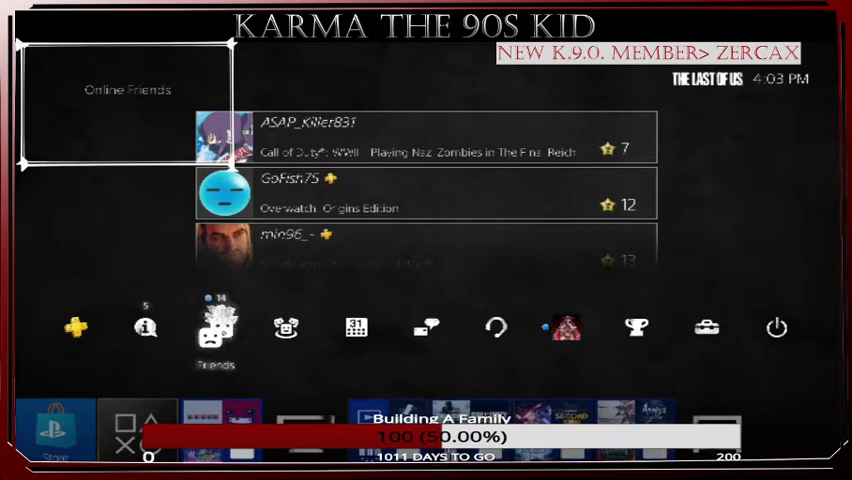
Close the friends panel and browse in and out of the Other Games folder
key(Right)
key(Left)
key(Down)
key(Right)
key(Escape)
key(Return)
key(Right)
key(Escape)
key(Return)
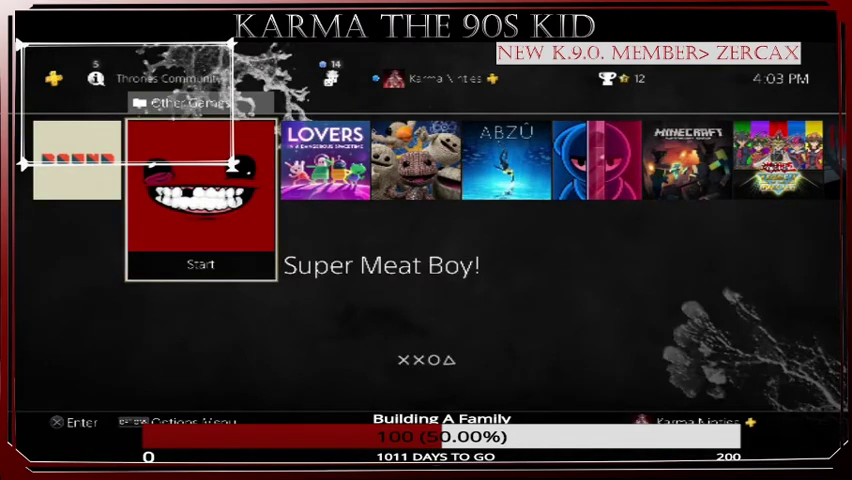
key(Escape)
Move past TV & Video, then open and browse the Top Games folder
key(Right)
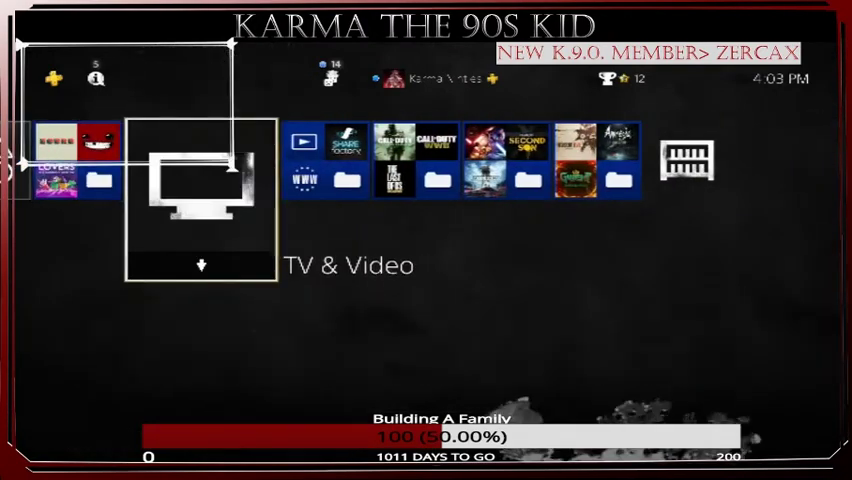
key(Right)
key(Right)
key(Return)
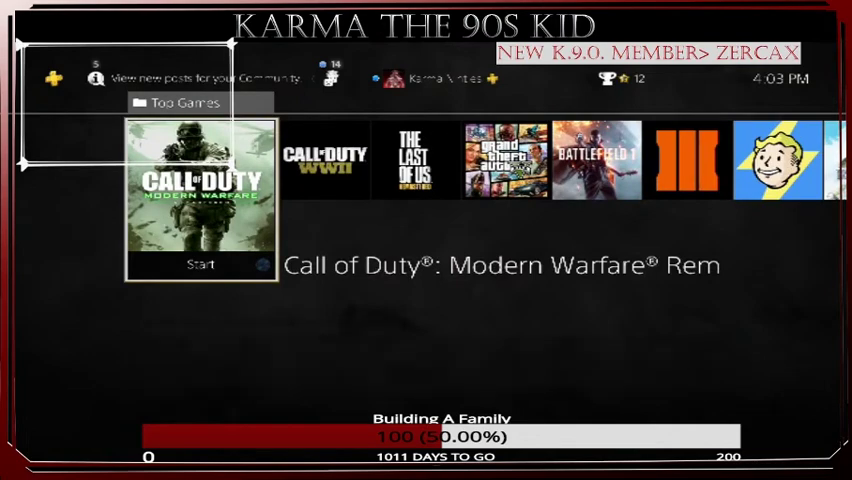
key(Right)
key(Escape)
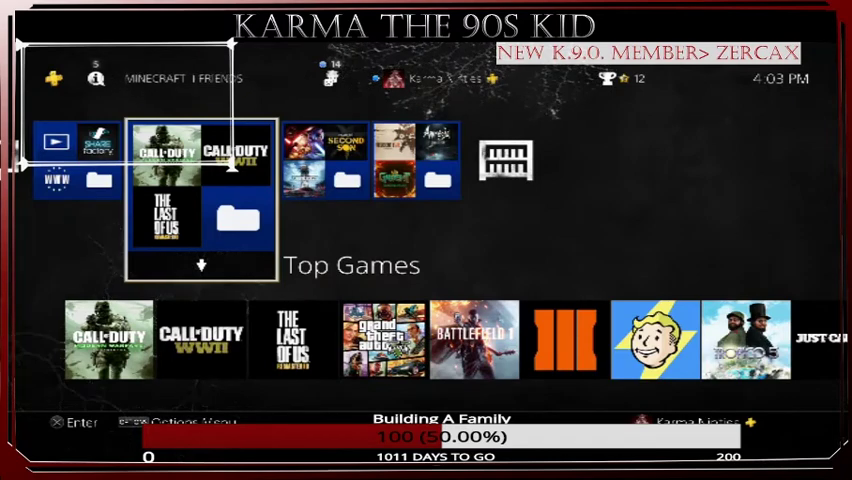
Toggle the selection between Top Games and Games2, finally settling on Games2
key(Left)
key(Right)
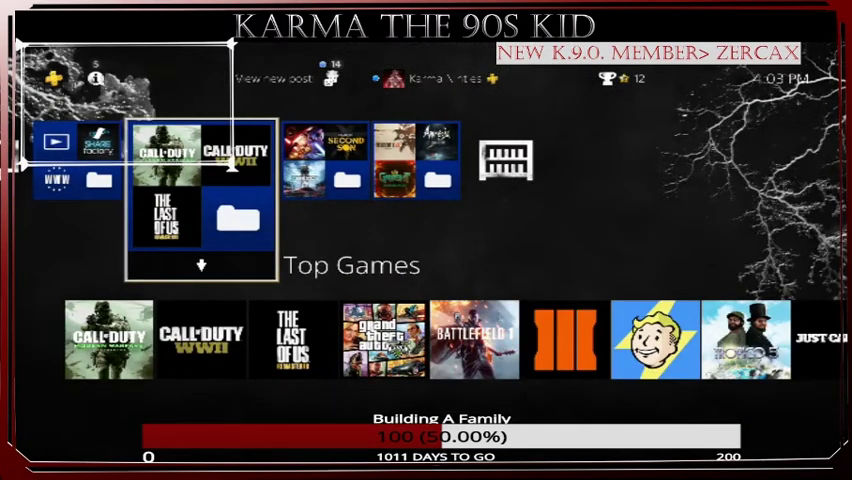
key(Right)
key(Left)
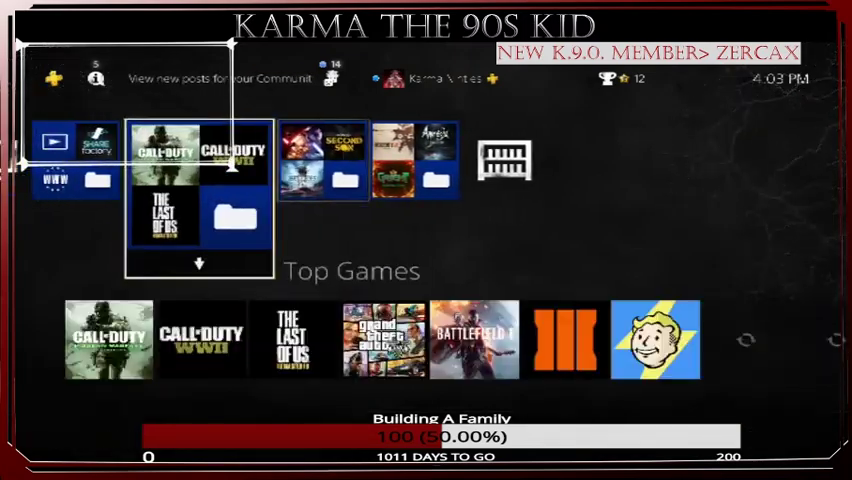
key(Right)
key(Left)
key(Right)
key(Left)
key(Right)
key(Left)
key(Right)
key(Left)
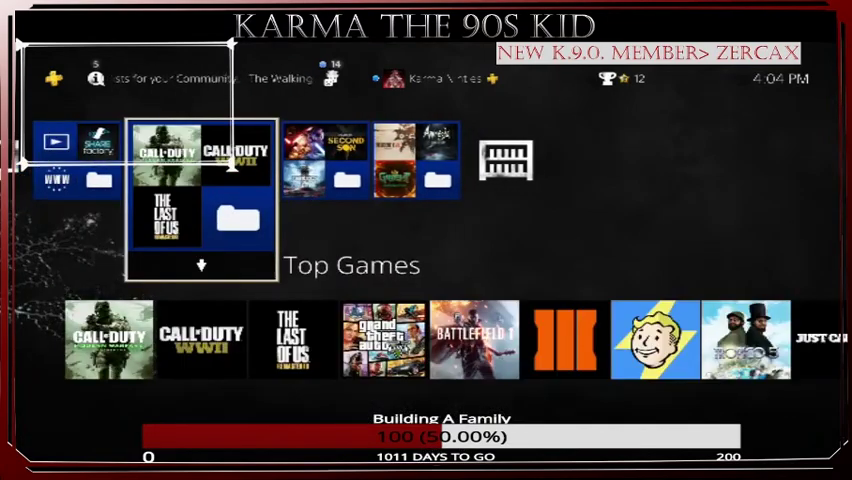
key(Right)
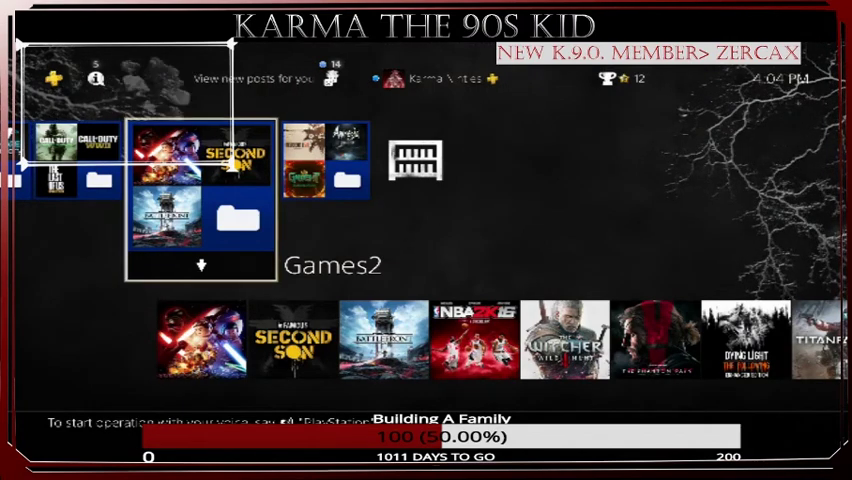
Move on to the Streams folder, peek inside, then head back toward Media
key(Right)
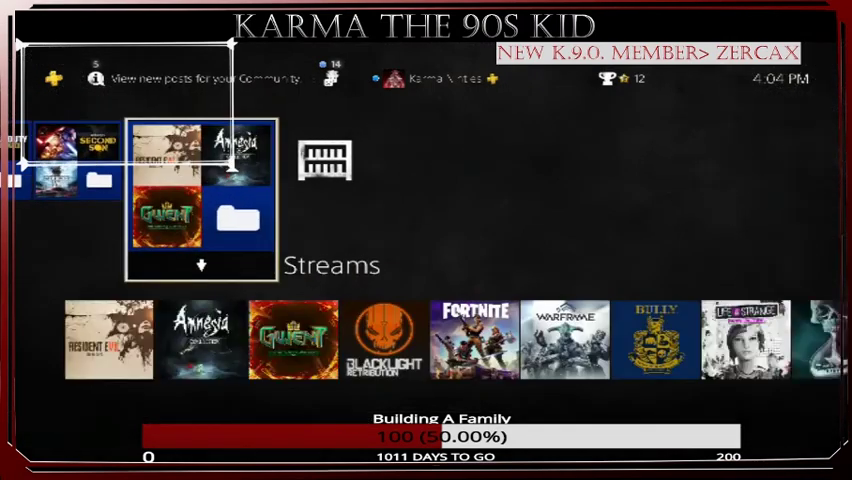
key(Right)
key(Left)
key(Down)
key(Up)
key(Left)
key(Left)
key(Left)
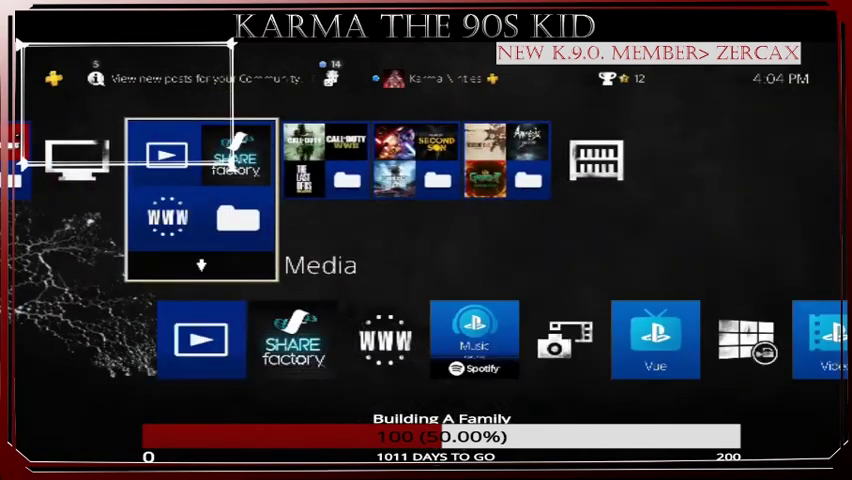